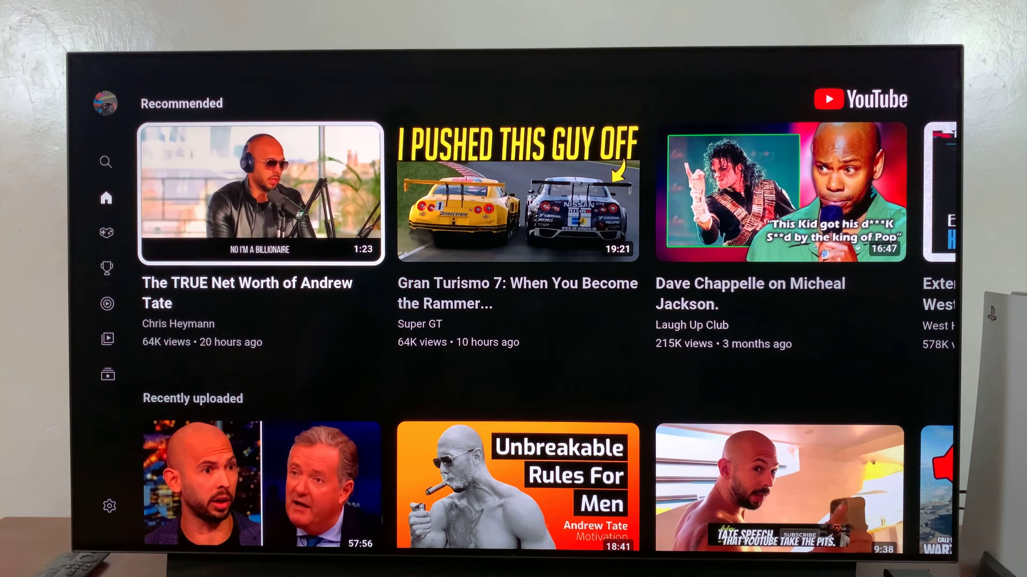
# - Open Settings from the sidebar and browse to the TV linking options, then back to Autoplay
pyautogui.press('Right')
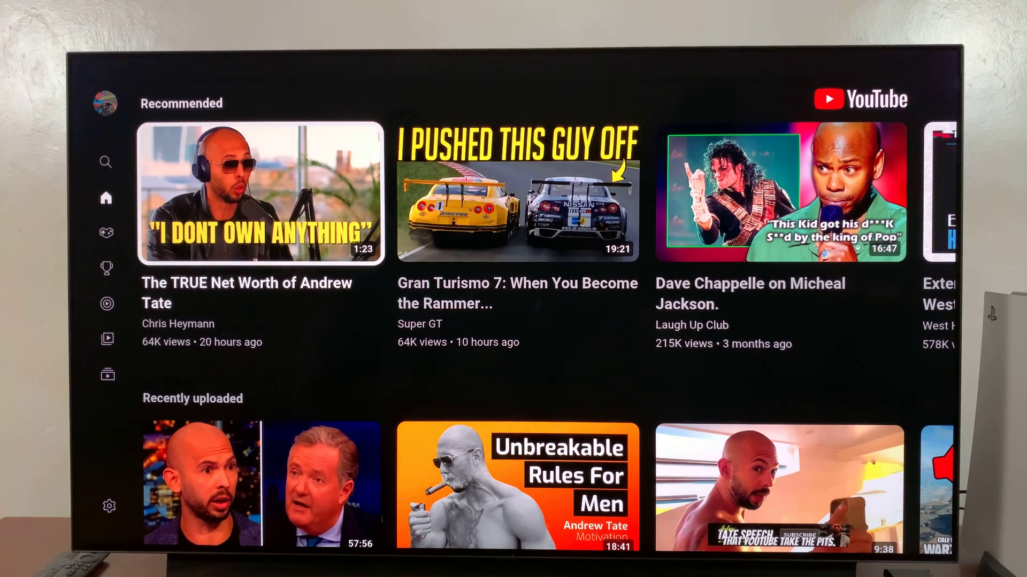
pyautogui.press('Escape')
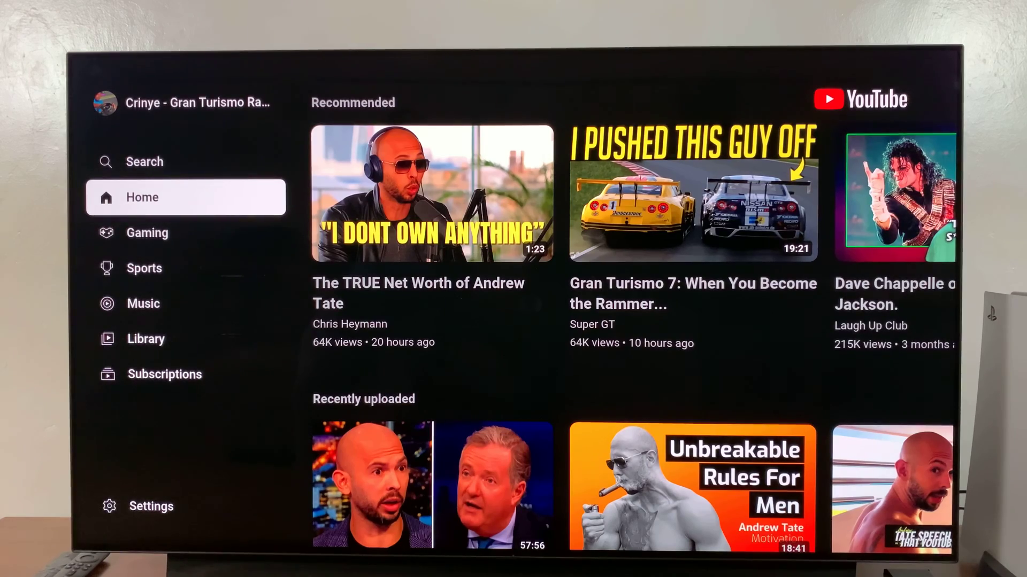
pyautogui.press('Down')
pyautogui.press('Down')
pyautogui.press('Down')
pyautogui.press('Down')
pyautogui.press('Down')
pyautogui.press('Down')
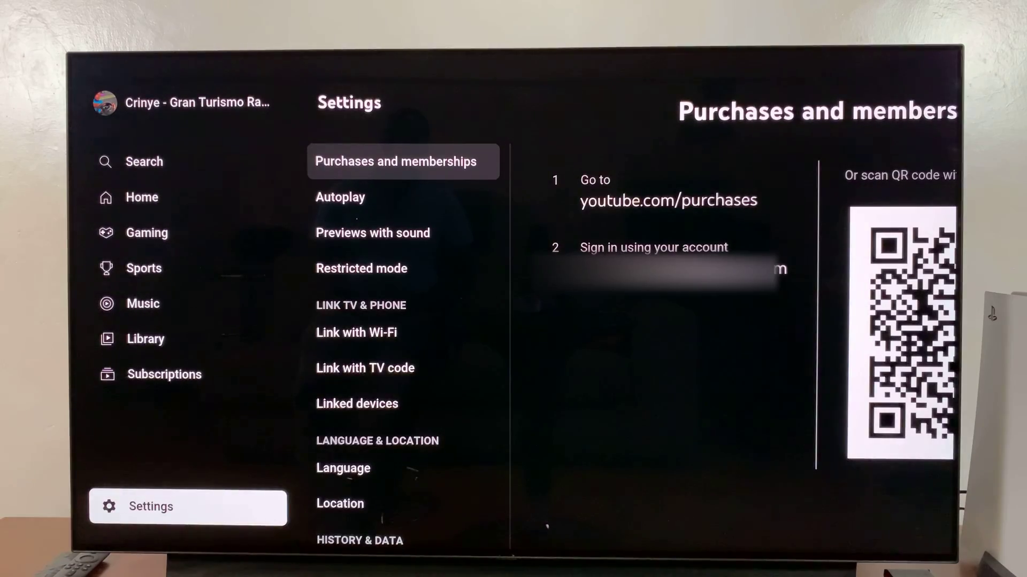
pyautogui.press('Right')
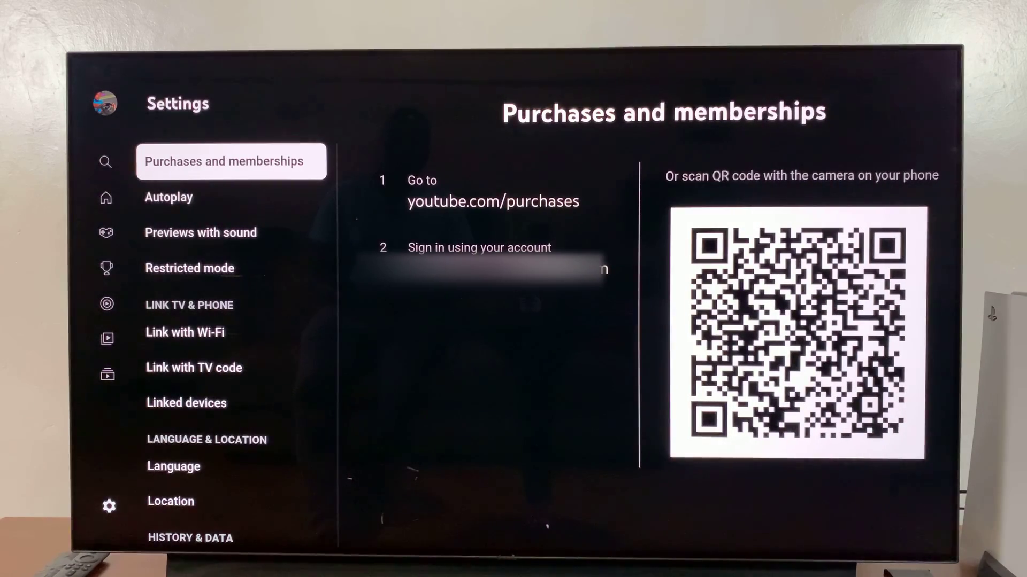
pyautogui.press('Down')
pyautogui.press('Down')
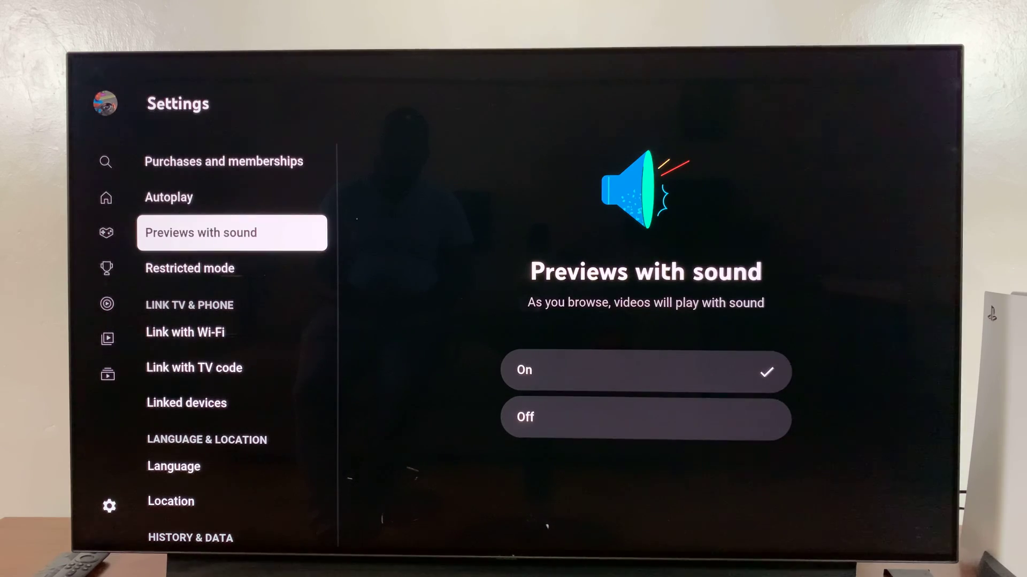
pyautogui.press('Down')
pyautogui.press('Down')
pyautogui.press('Down')
pyautogui.press('Up')
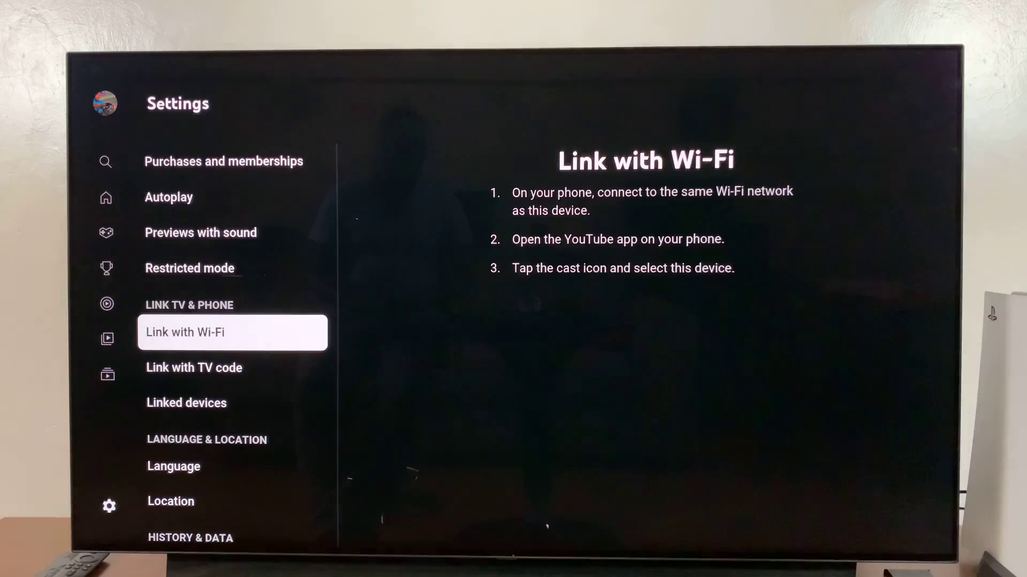
pyautogui.press('Up')
pyautogui.press('Up')
pyautogui.press('Up')
pyautogui.press('Up')
pyautogui.press('Down')
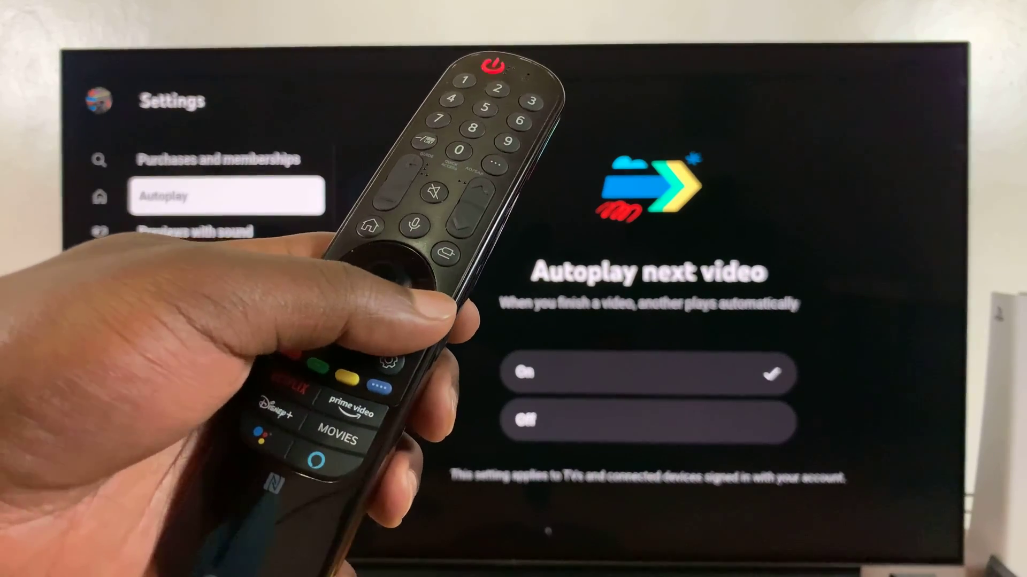
# - Change Autoplay next video from On to Off
pyautogui.press('Right')
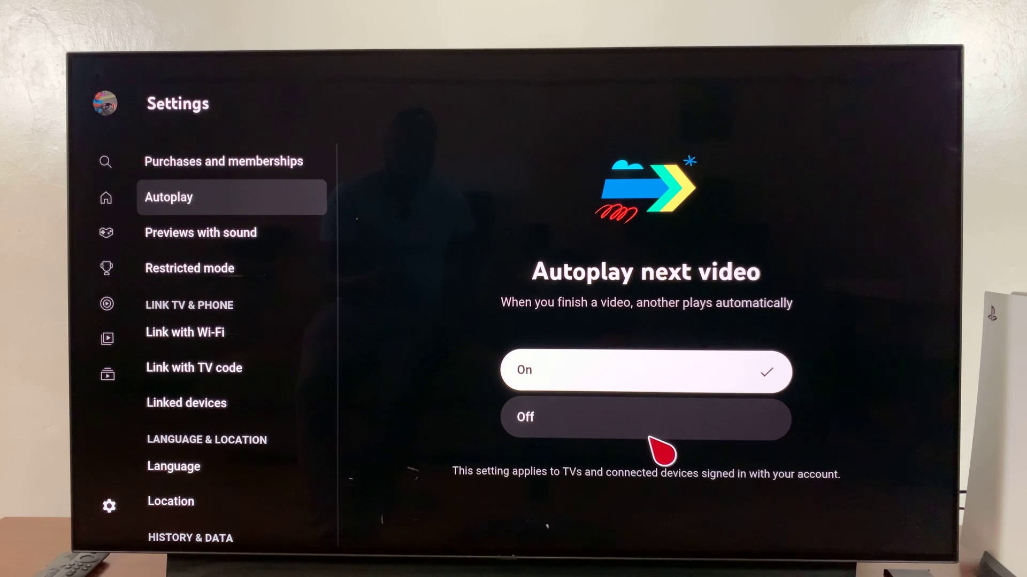
pyautogui.press('Down')
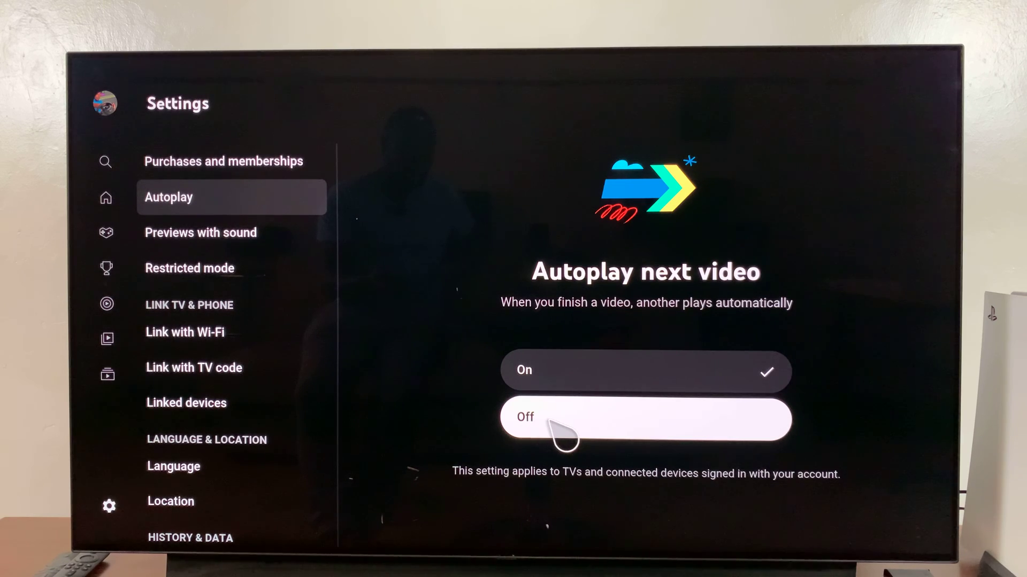
pyautogui.click(574, 439)
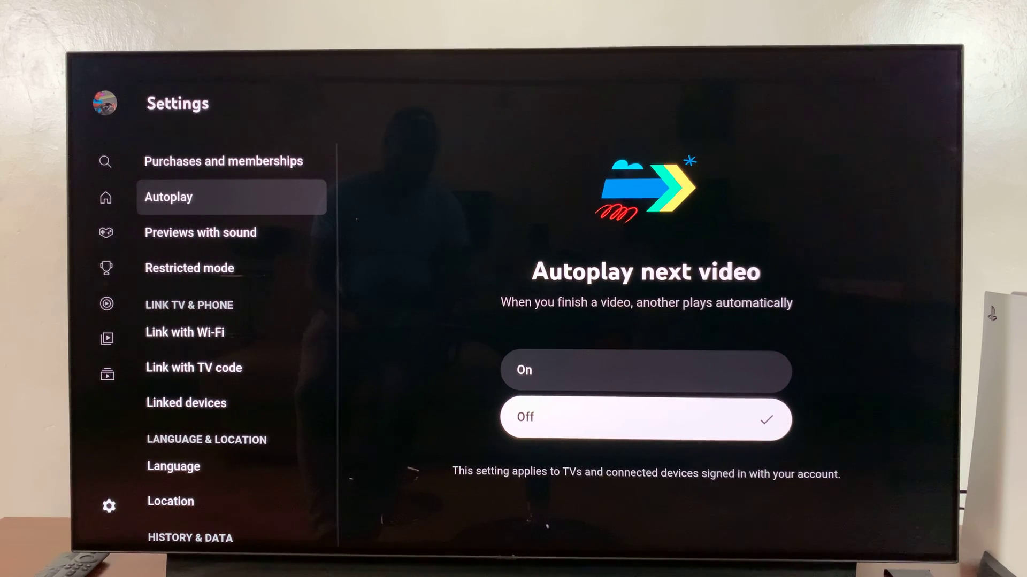